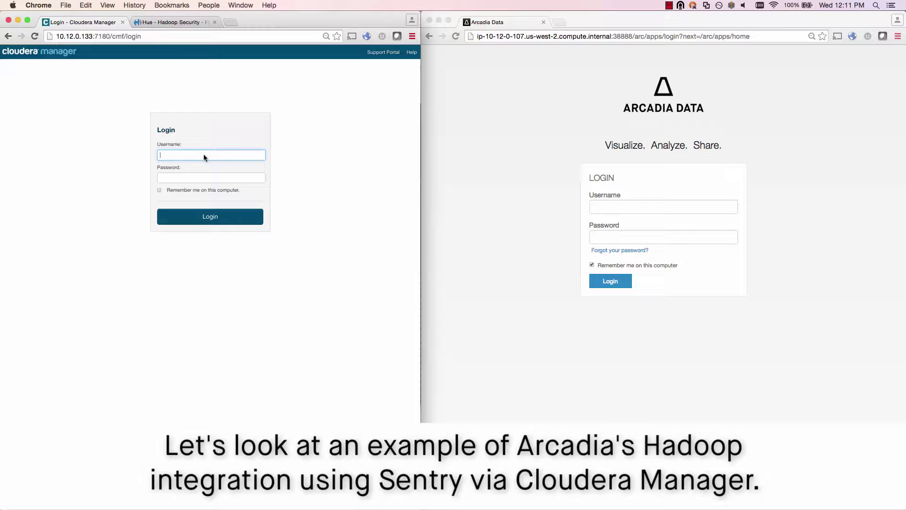
Step: Sign into Cloudera Manager as admin and select arcadia among Sentry's allowed connecting users
text(admin)
key(Tab)
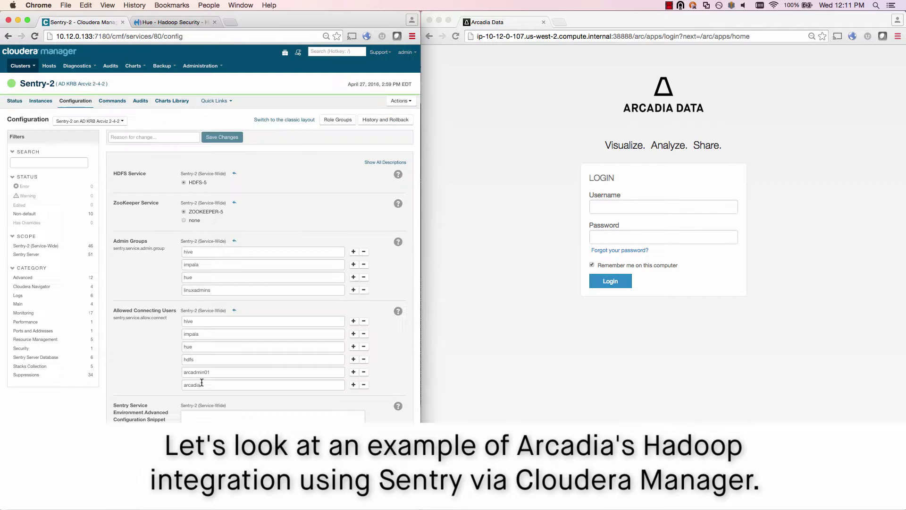
double_click(185, 384)
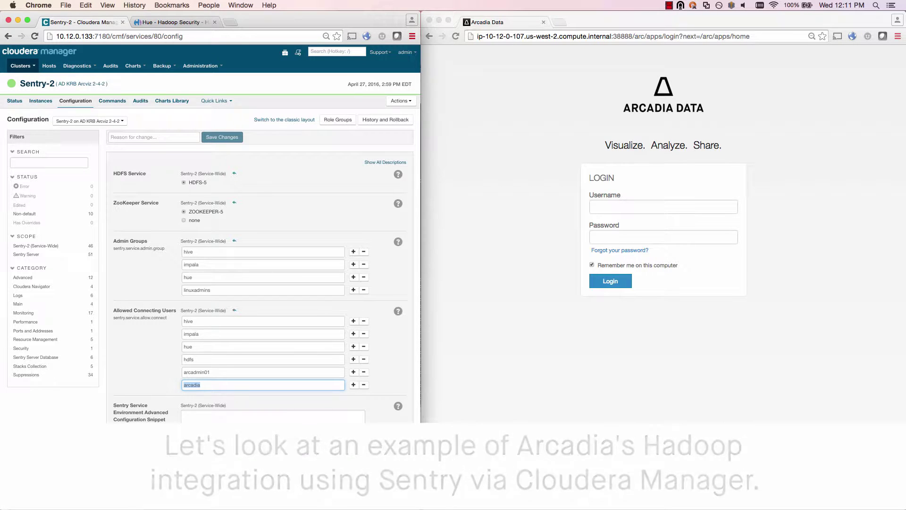
click(31, 67)
click(32, 67)
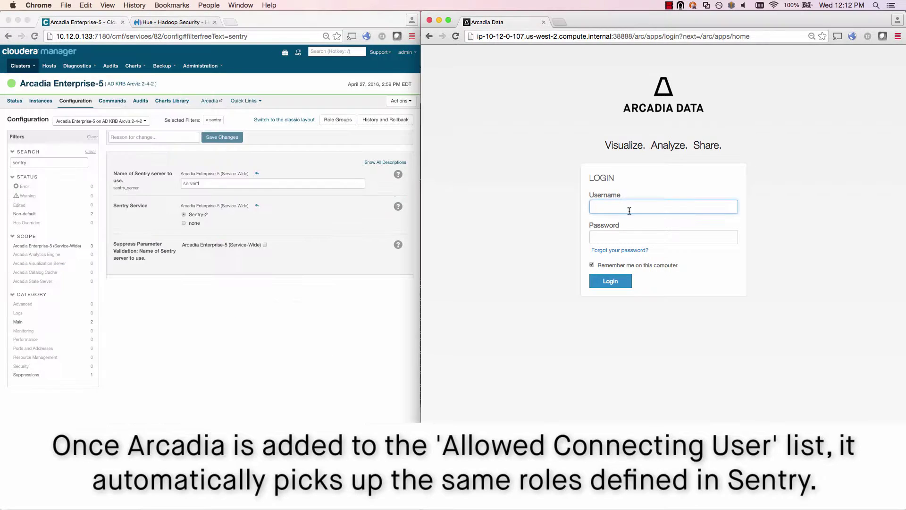
Step: Sign in to Arcadia Data and go to its role management page
key(Tab)
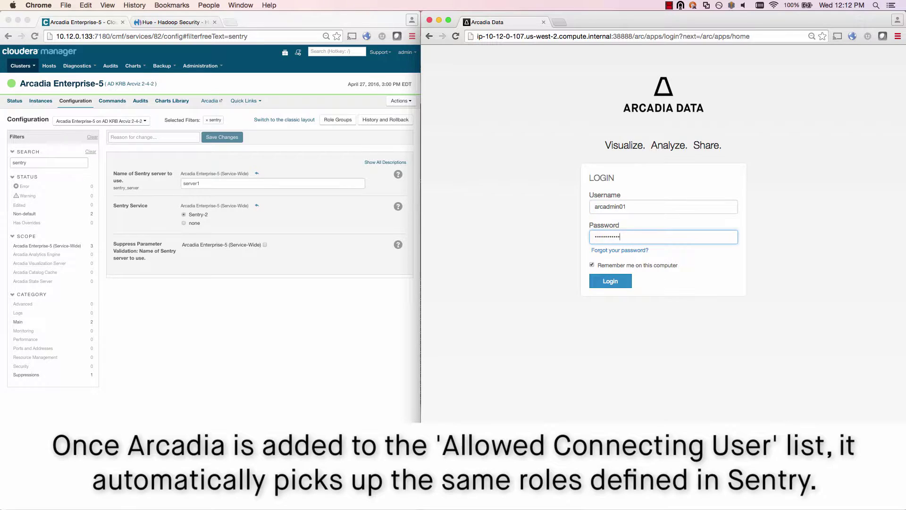
key(Return)
click(808, 56)
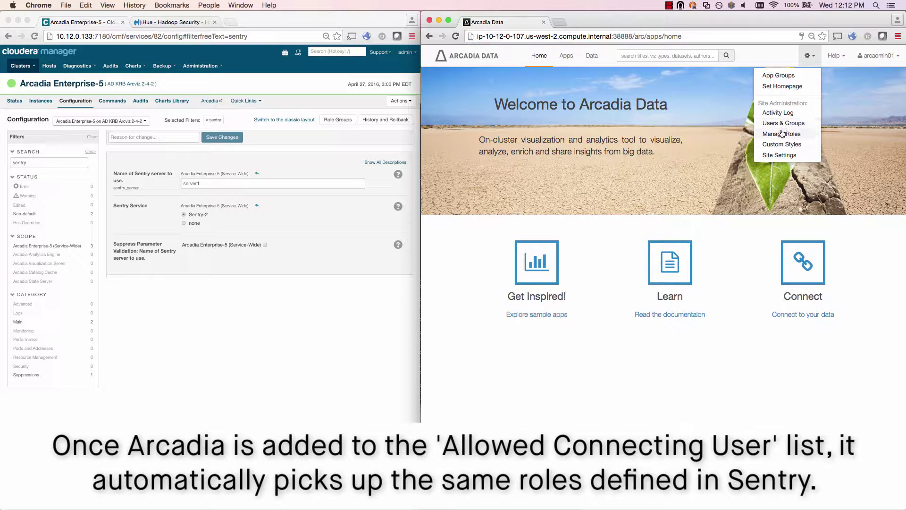
click(779, 134)
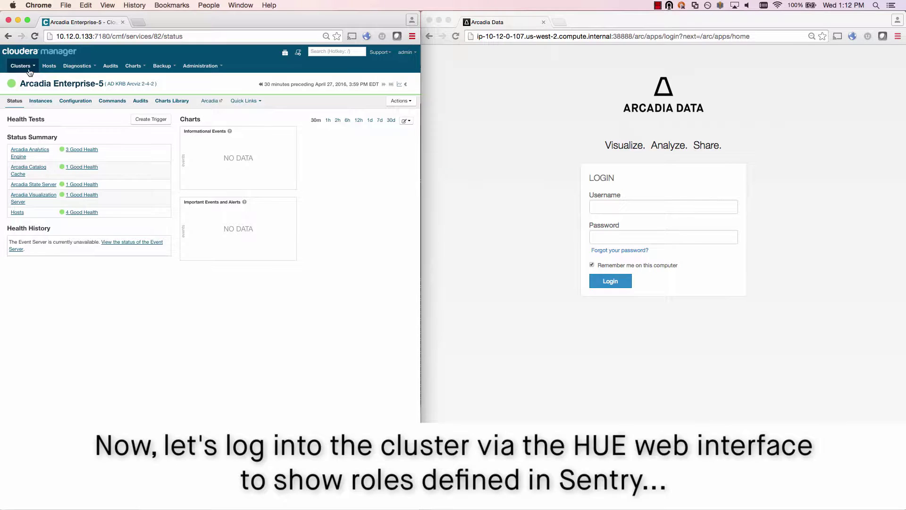
Step: Launch the Hue web UI from the HUE-5 service in Cloudera Manager
click(23, 69)
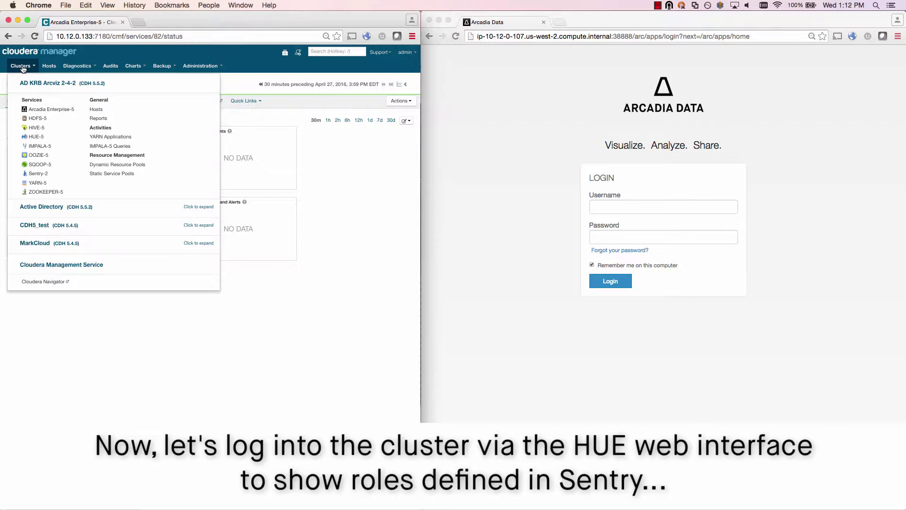
click(29, 136)
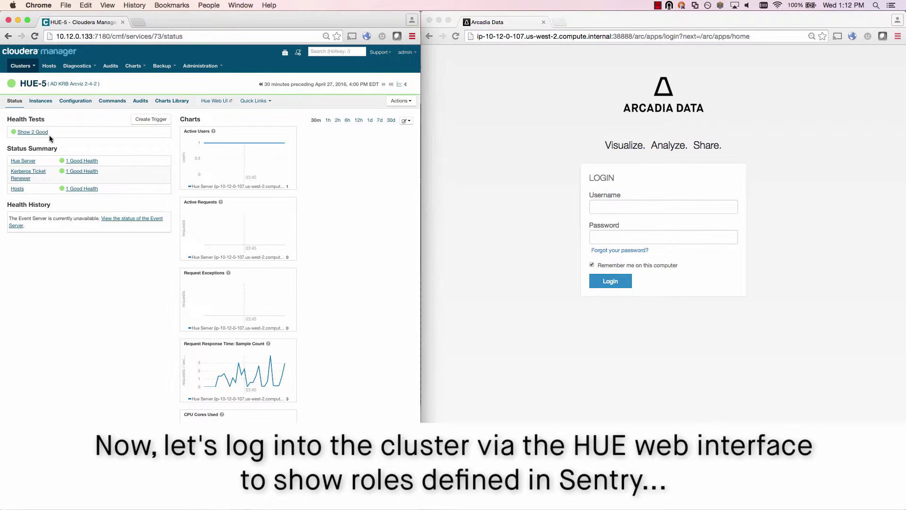
click(218, 100)
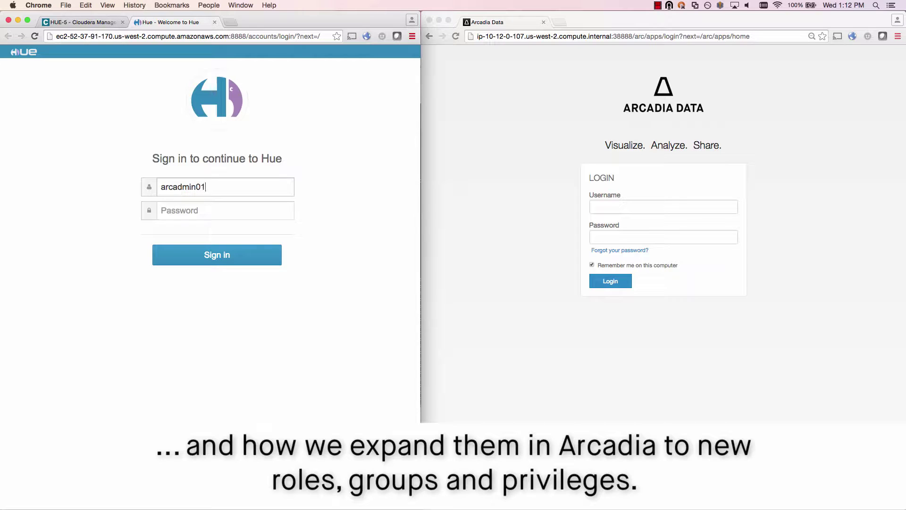
Step: Sign in to Hue and go to Data Browsers > Metastore Tables
key(Return)
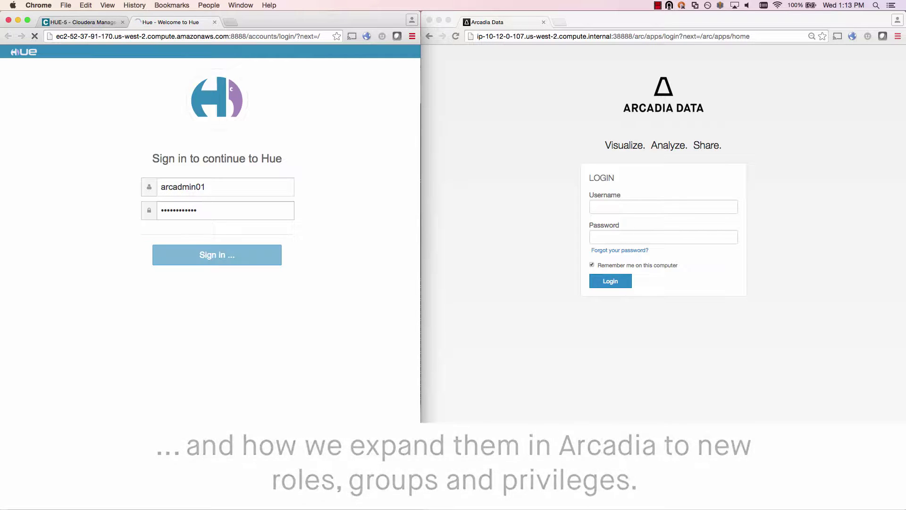
click(144, 51)
click(157, 66)
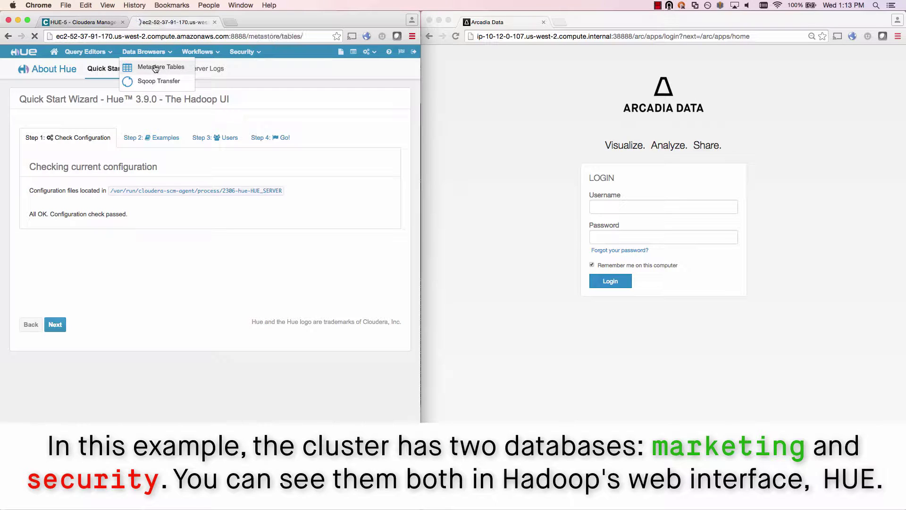
Step: List all databases and tick the marketing and security databases
click(155, 100)
click(118, 176)
click(119, 187)
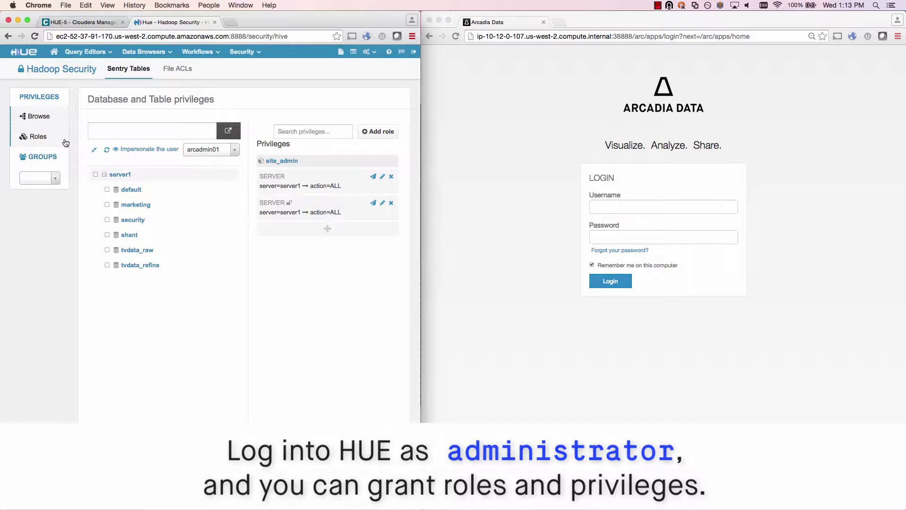
Step: Create the Sentry roles marketing_analyst and security_analyst
click(65, 143)
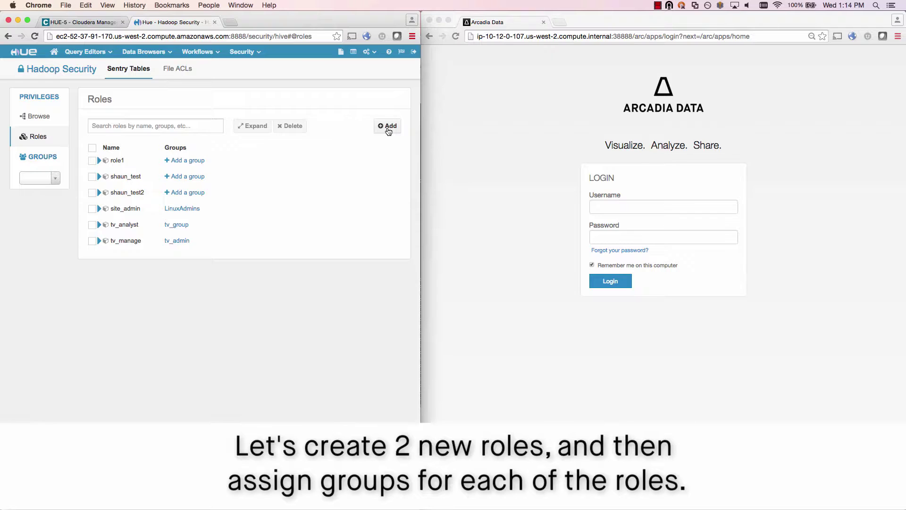
click(389, 126)
click(161, 158)
text(marketing_analyst)
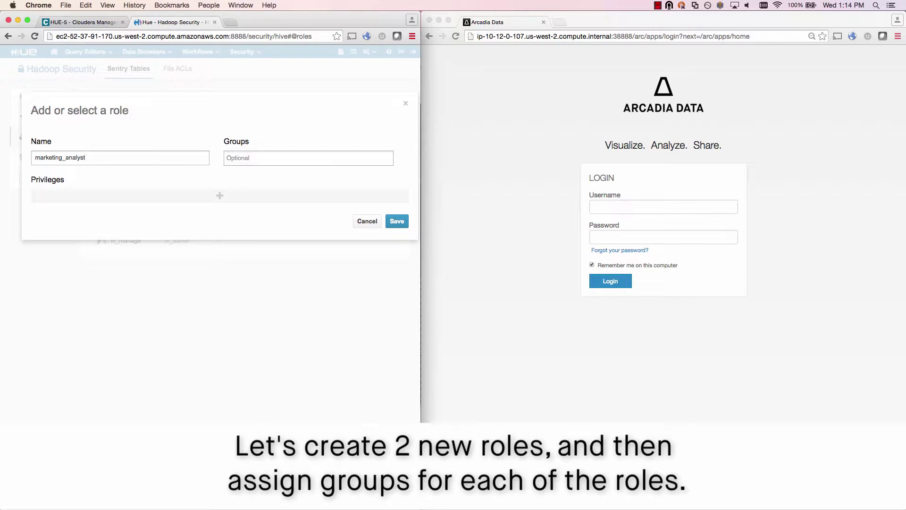
key(Return)
click(387, 125)
text(security_analyst)
click(388, 220)
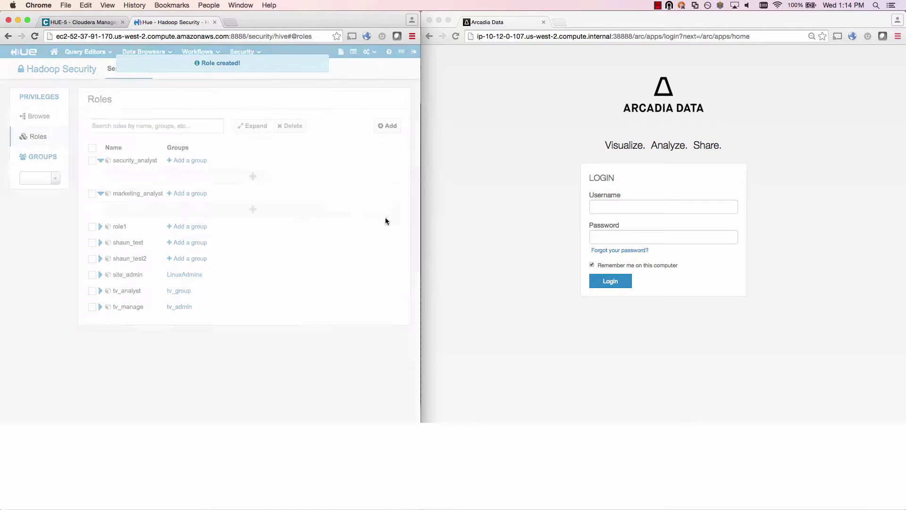
Step: Assign the security group to security_analyst and the marketing group to marketing_analyst
click(202, 161)
text(security)
key(Return)
click(370, 160)
click(197, 195)
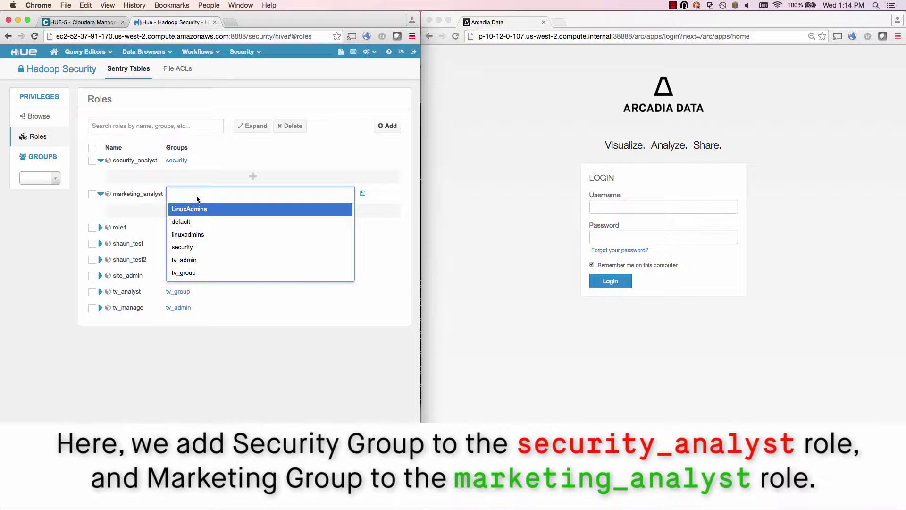
text(marketing)
key(Return)
click(362, 194)
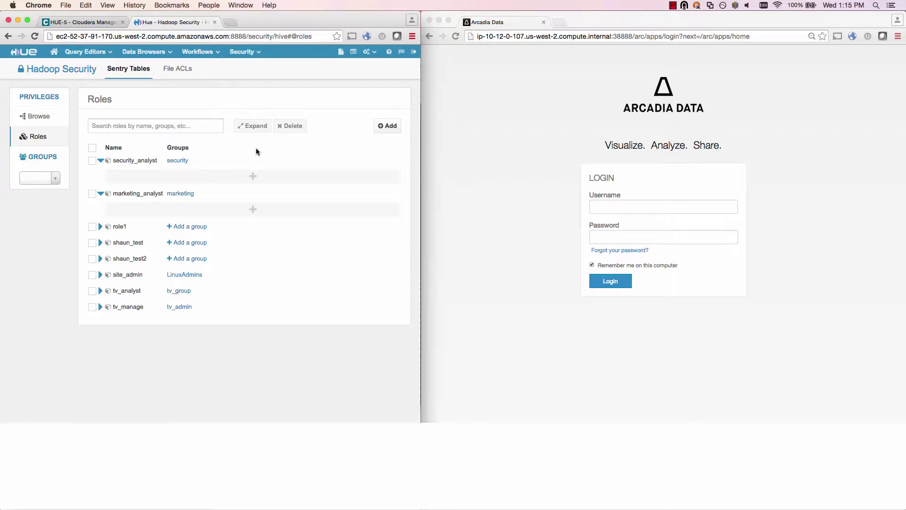
Step: Grant security_analyst ALL on the security database and save
click(255, 175)
click(178, 179)
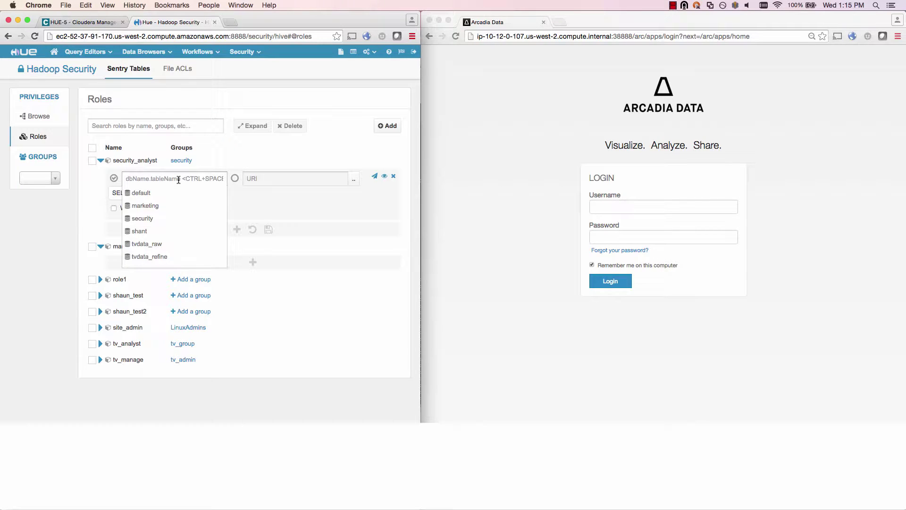
click(150, 219)
click(127, 192)
click(119, 209)
click(269, 229)
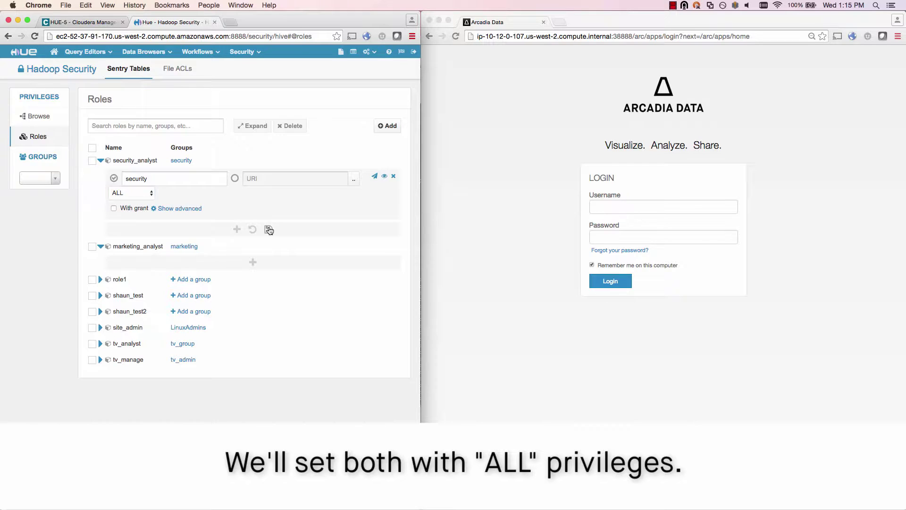
Step: Grant marketing_analyst ALL on the marketing database and save
click(253, 237)
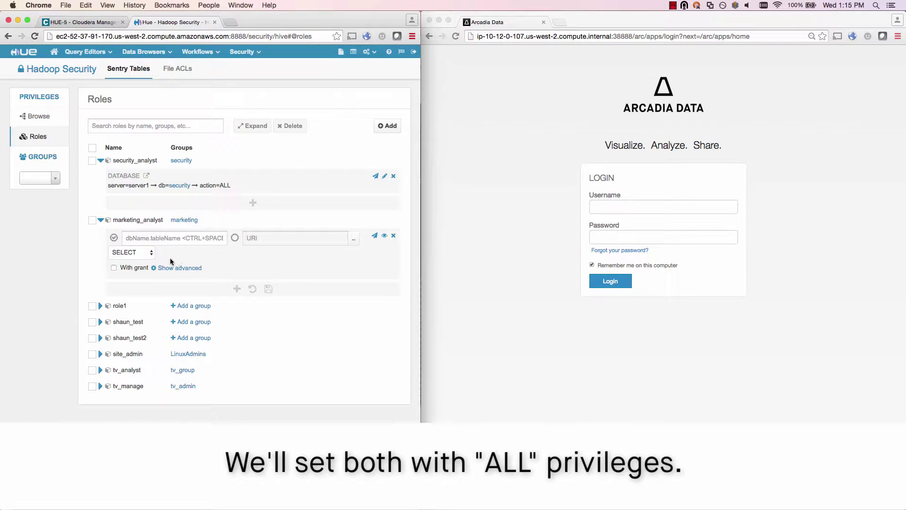
click(153, 238)
text(marketing.)
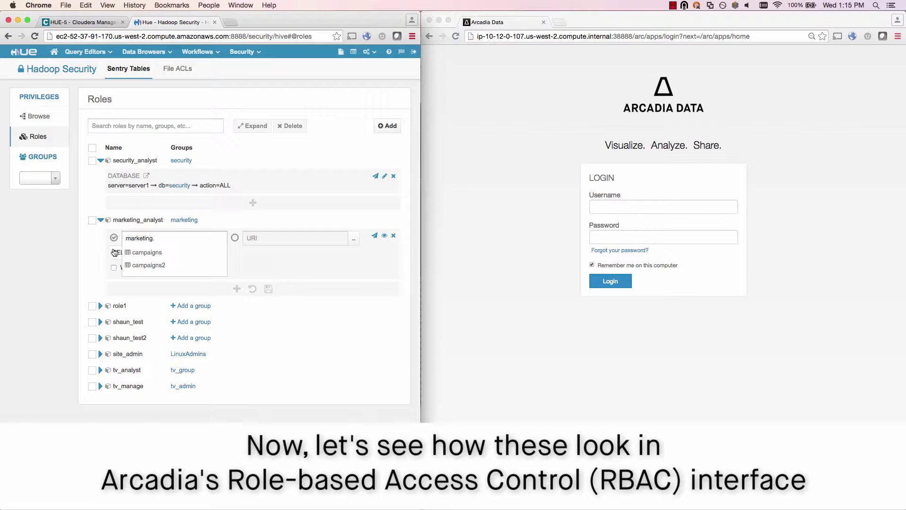
key(BackSpace)
click(118, 252)
click(121, 268)
click(268, 290)
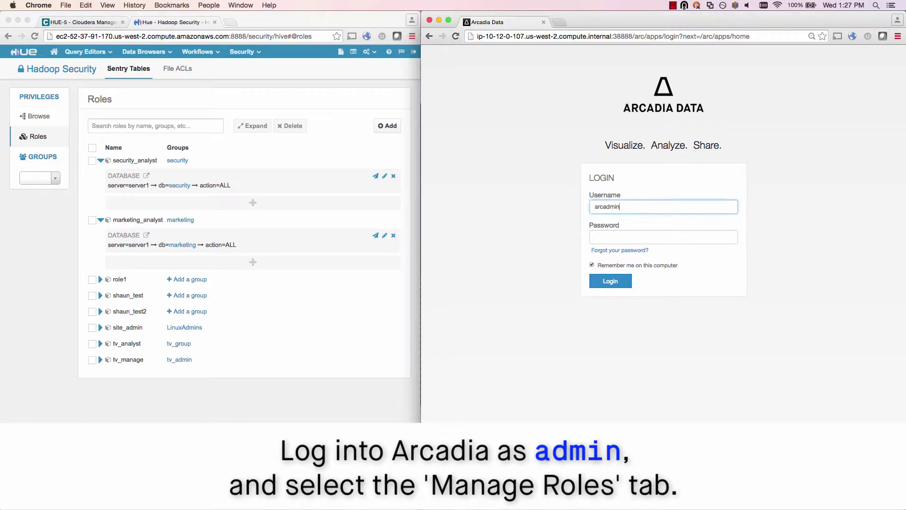
Step: Sign in to Arcadia Data and bring up the site administration menu
key(Tab)
key(Return)
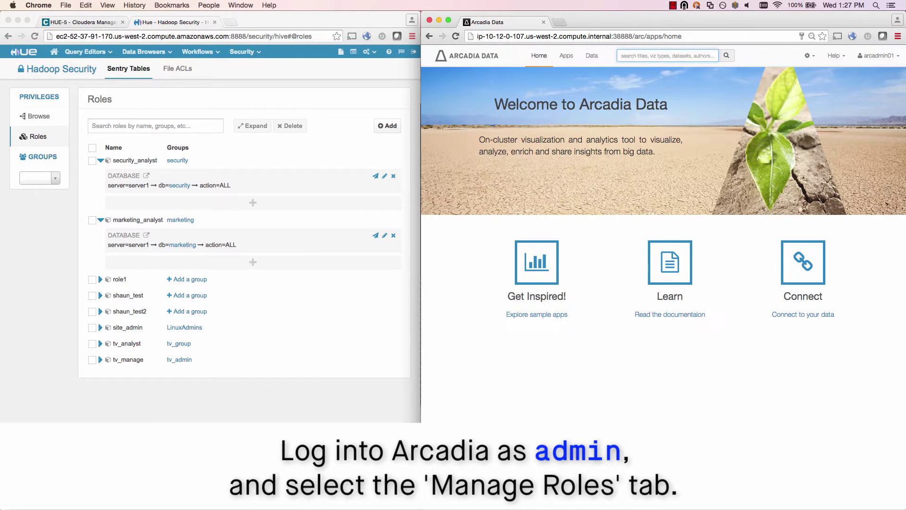
click(807, 55)
Step: Go to Arcadia's Manage Roles page to reach the Sentry-mirrored marketing_analyst role
click(785, 134)
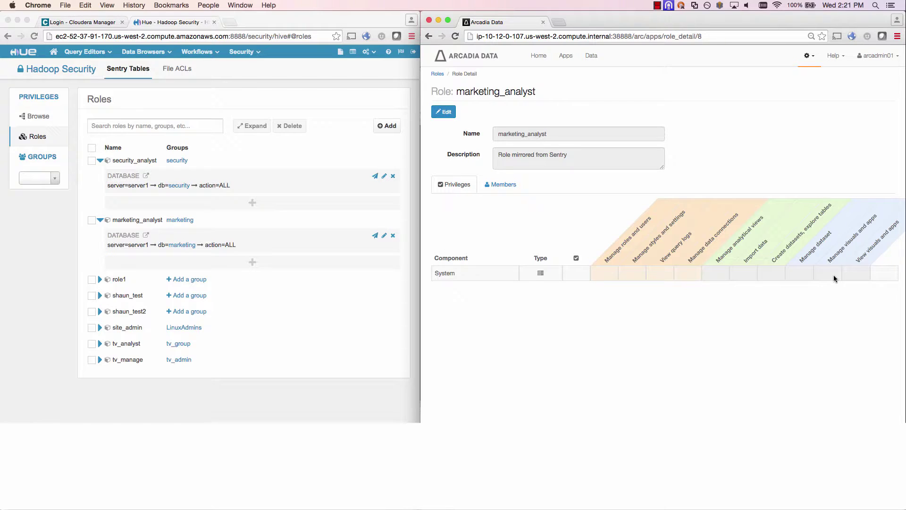
Step: Add an Arcadia Enterprise Marketing campaigns dataset privilege to marketing_analyst and save
click(444, 111)
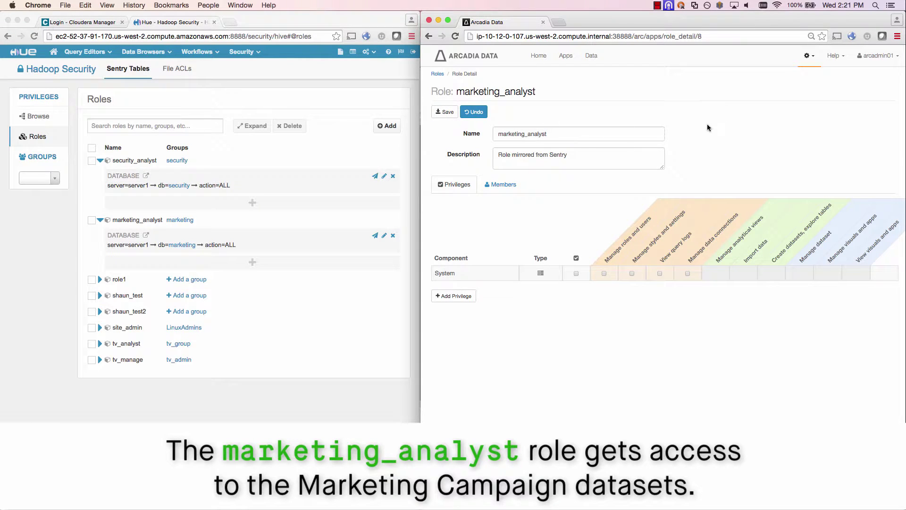
click(456, 296)
click(629, 97)
click(623, 120)
click(622, 117)
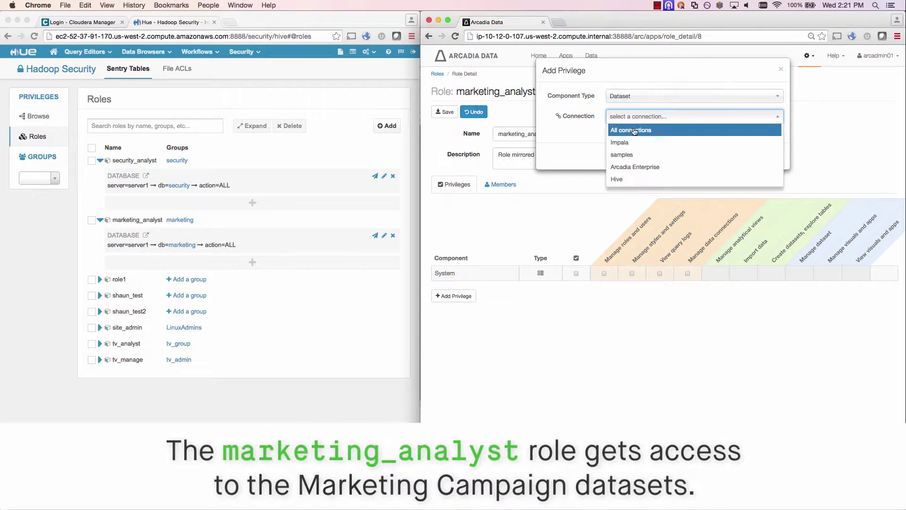
click(627, 166)
click(658, 135)
click(661, 222)
click(769, 175)
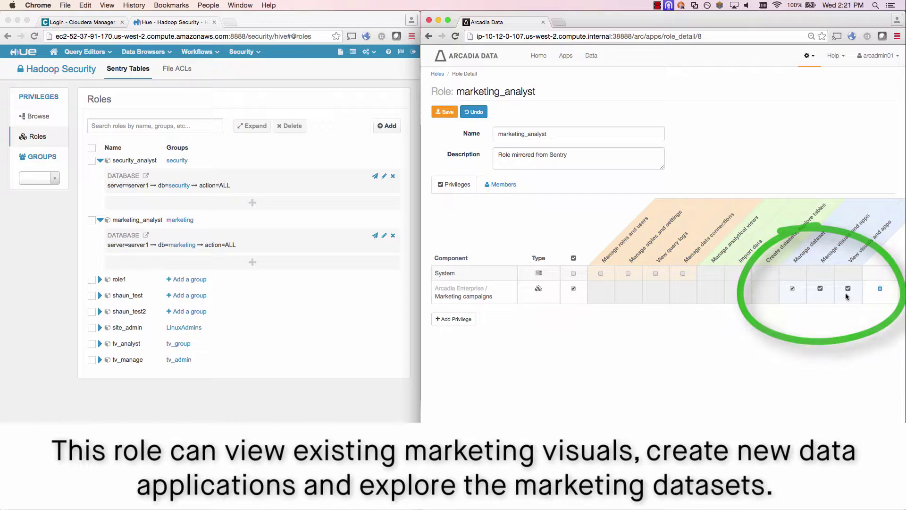
click(445, 111)
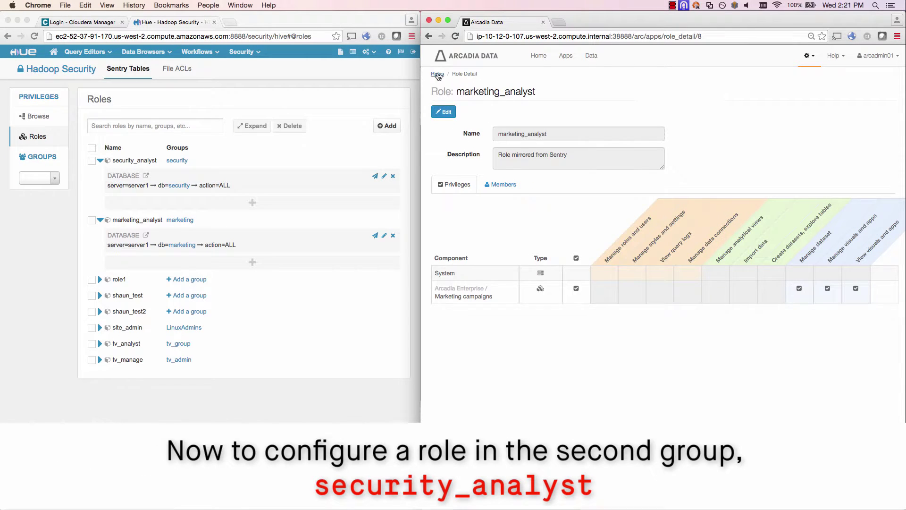
Step: Give security_analyst a Security Logs dataset privilege limited to viewing visuals and apps, and save
click(438, 74)
click(468, 350)
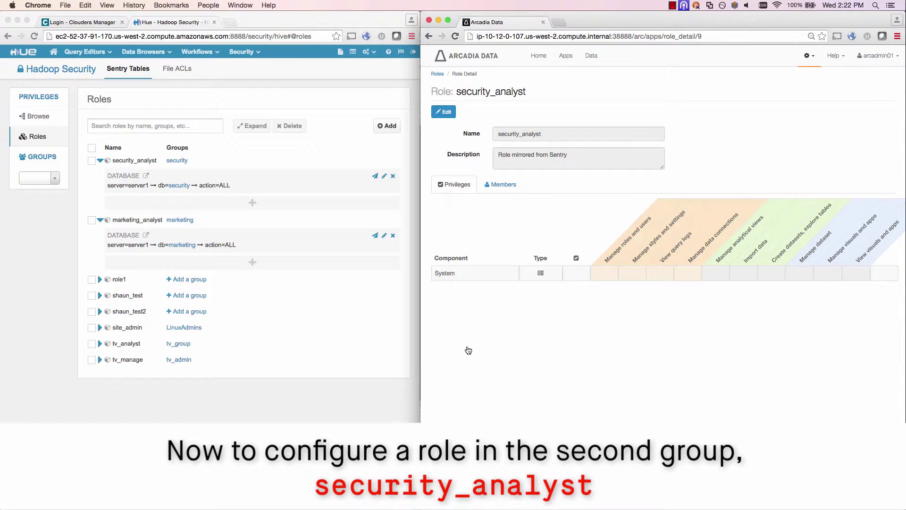
click(443, 112)
click(454, 296)
click(627, 96)
click(622, 121)
click(623, 116)
click(621, 164)
click(623, 137)
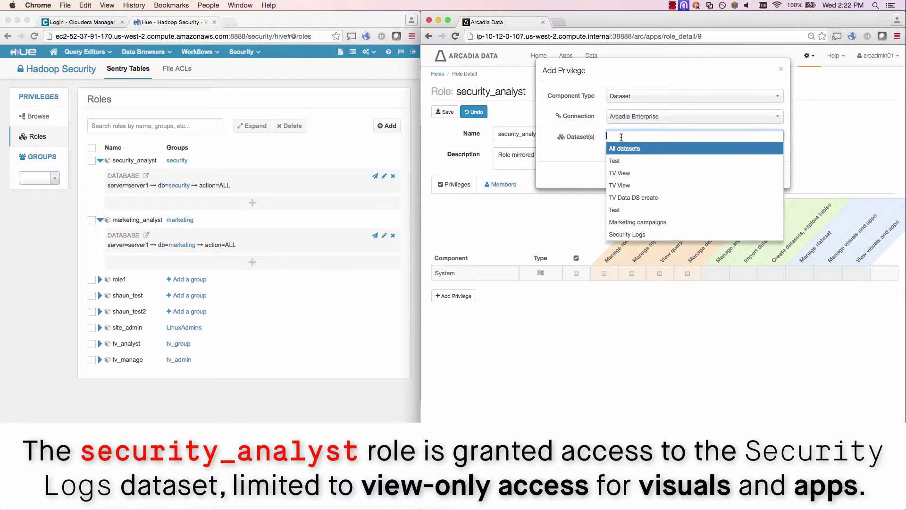
click(628, 234)
click(770, 174)
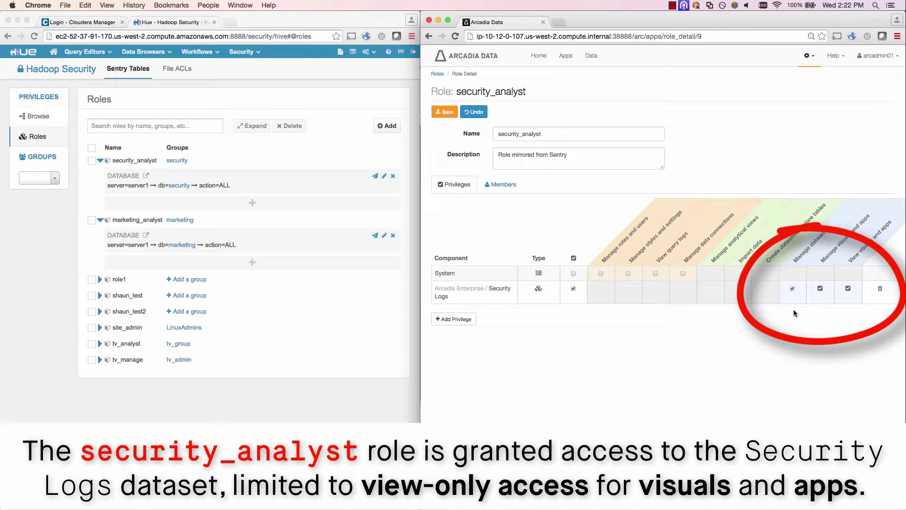
click(820, 288)
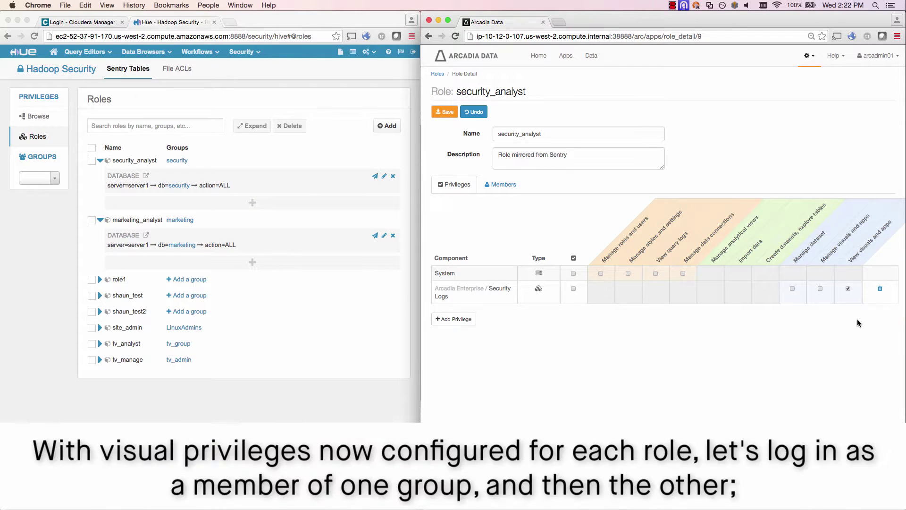
click(444, 111)
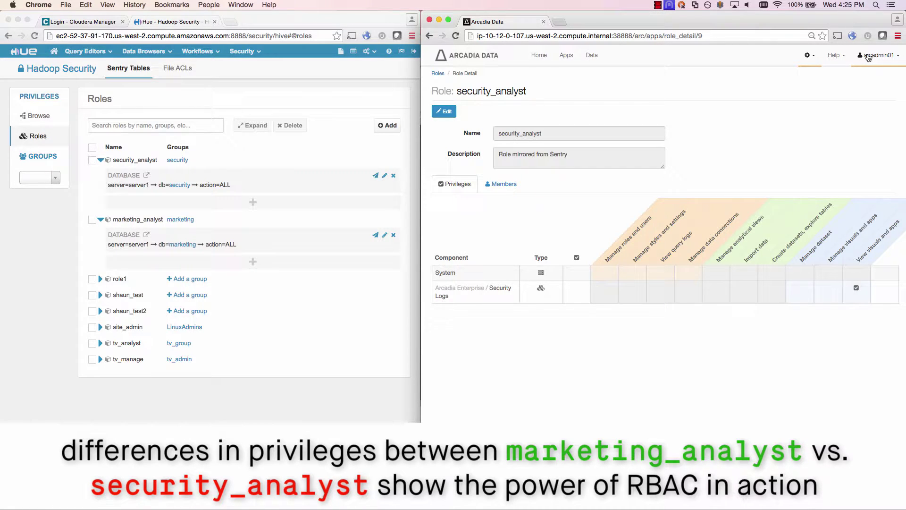
Step: Switch to the marketing analyst test user and check its apps, including Social summary
click(868, 57)
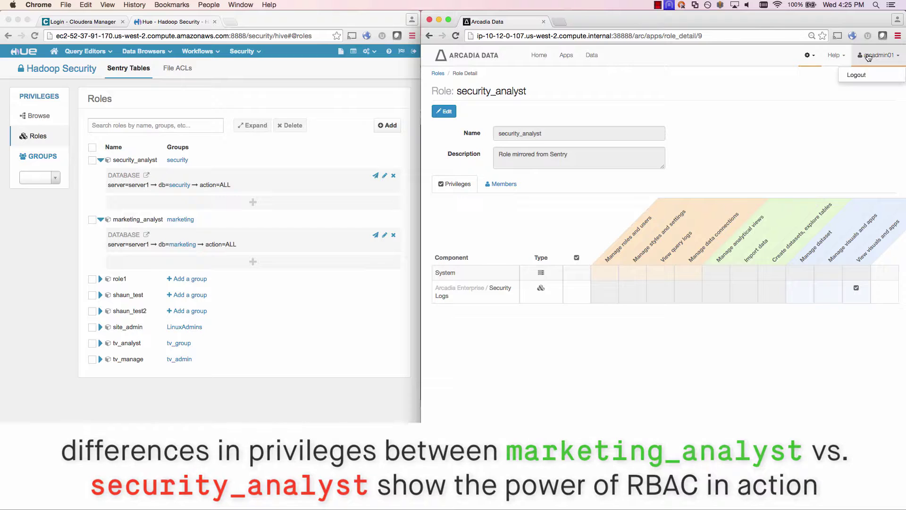
click(862, 78)
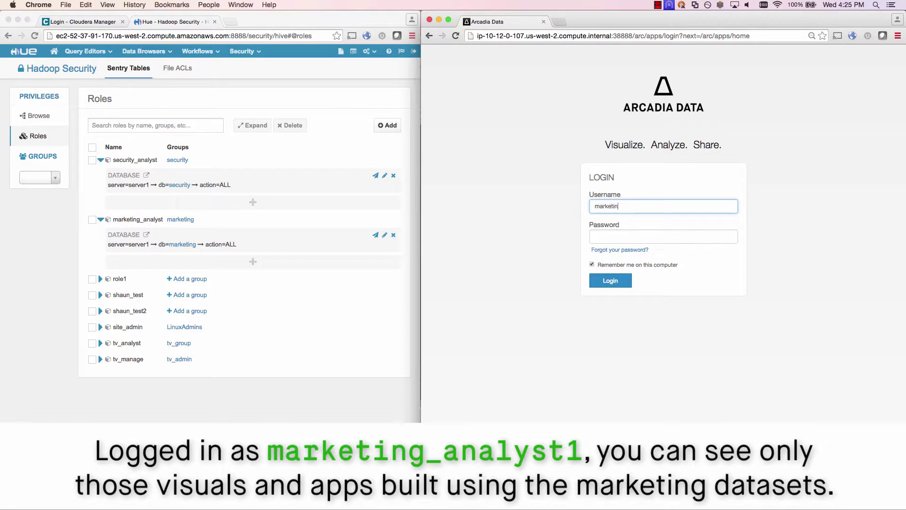
text(analyst1)
key(Tab)
text(password)
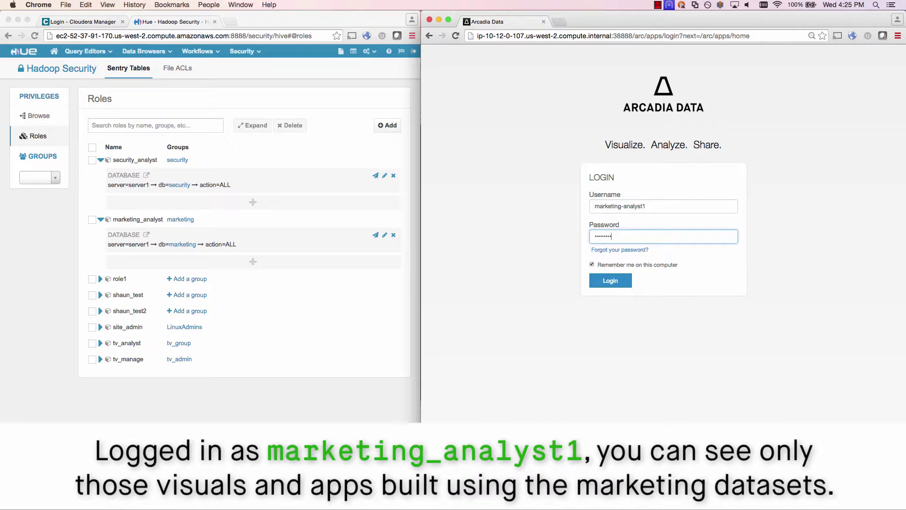
key(Return)
click(565, 56)
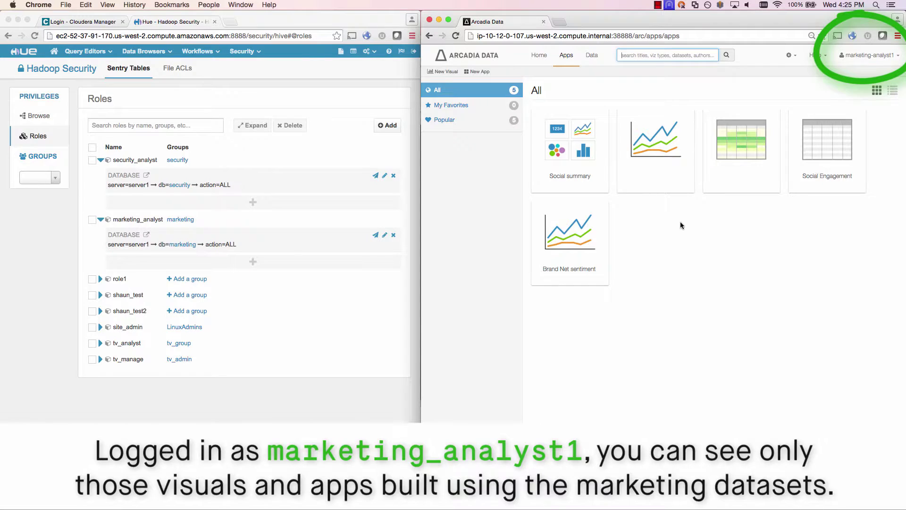
click(567, 141)
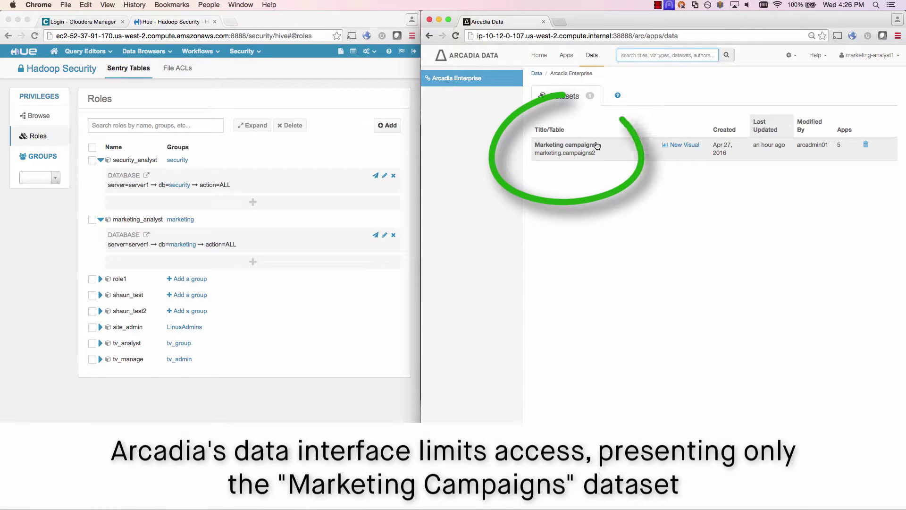
Step: Create 'New visual' from Marketing campaigns: sum(solicitation_reply) by dataset_id, and save it
click(683, 146)
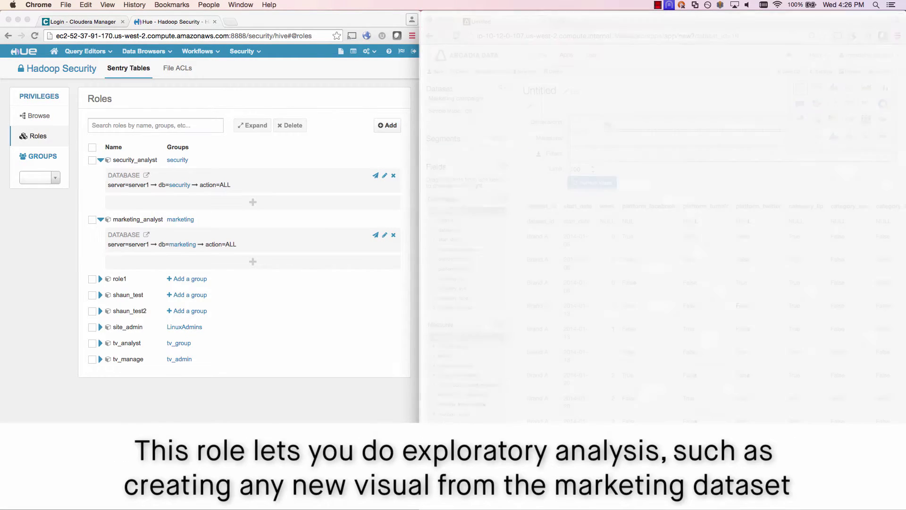
drag(449, 230, 611, 124)
drag(456, 365, 606, 138)
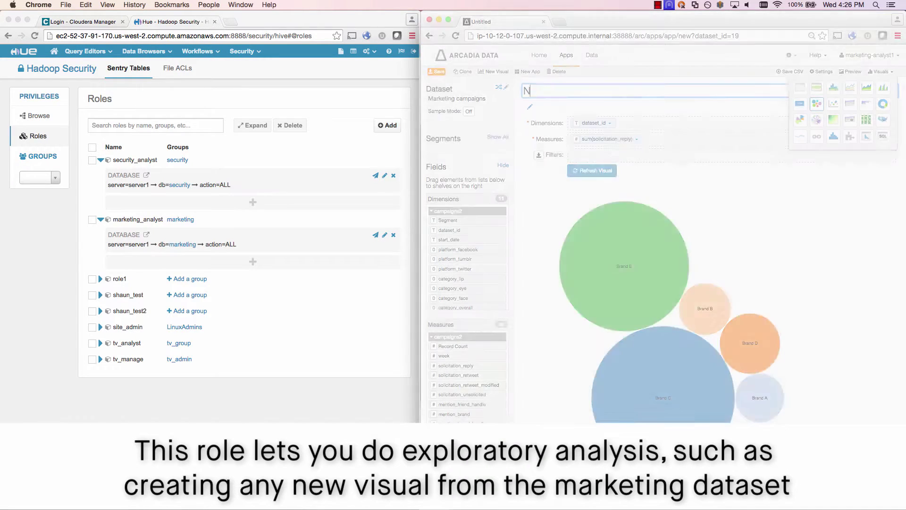
text(ew vie)
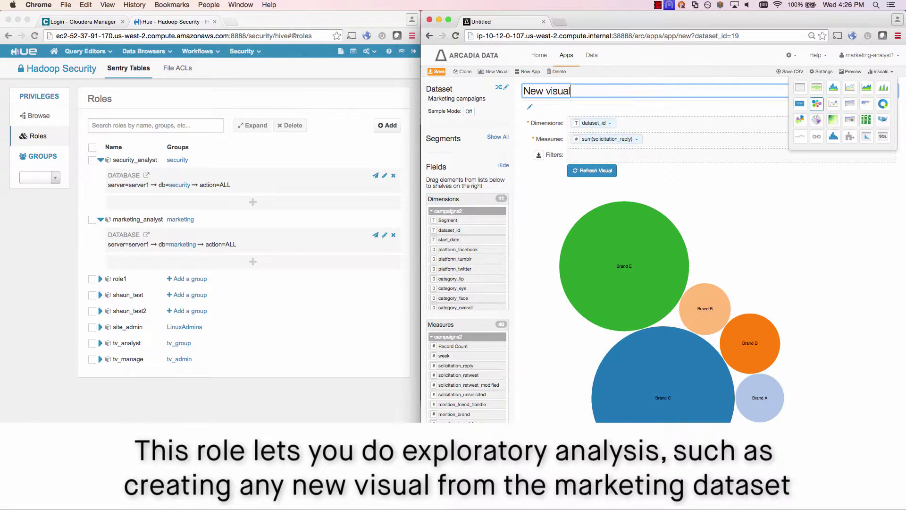
key(Return)
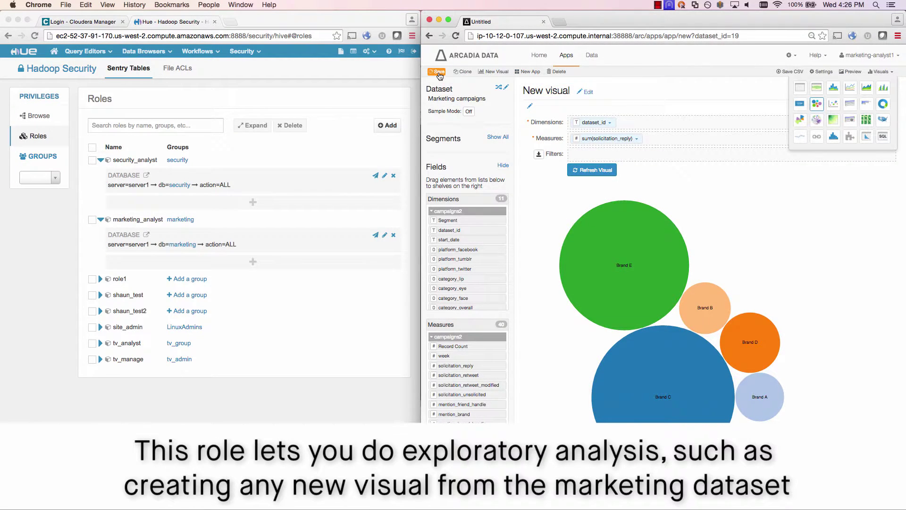
click(567, 54)
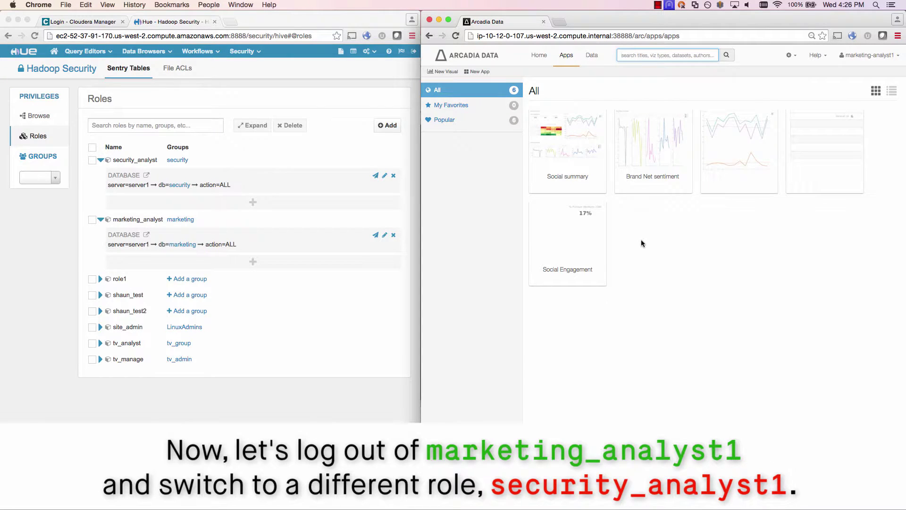
Step: Switch to the security analyst test user, view the Audit App, then show the Data page
click(869, 55)
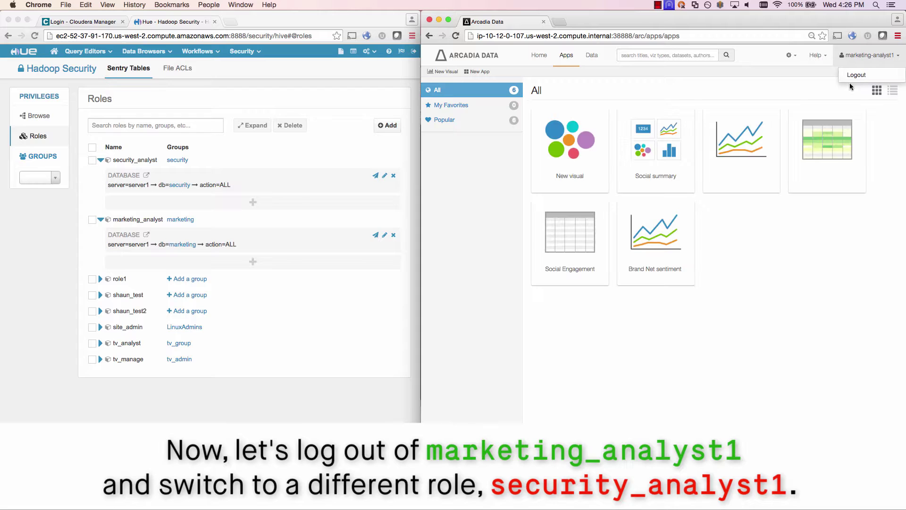
click(862, 74)
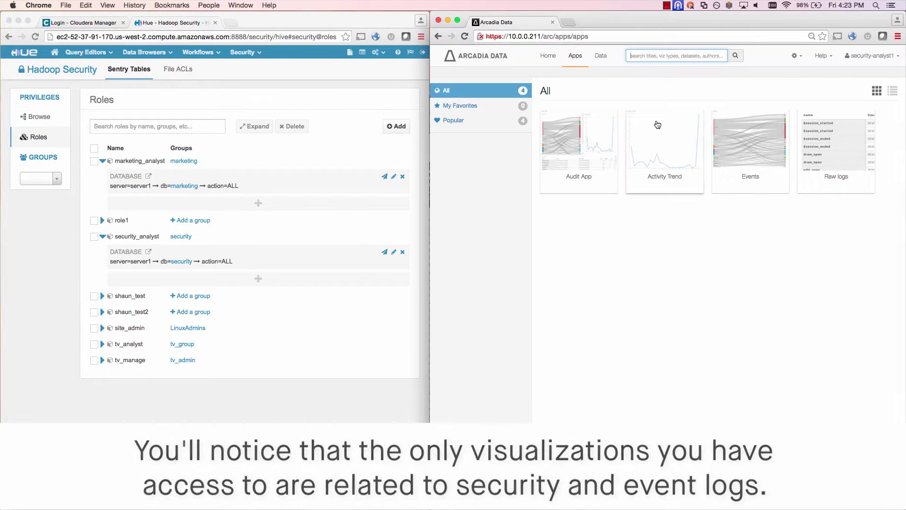
click(586, 155)
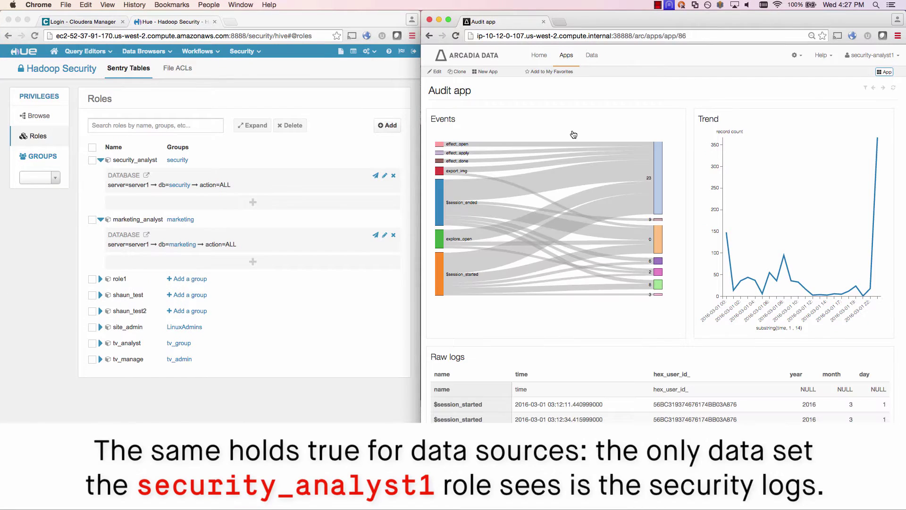
mouse_move(584, 146)
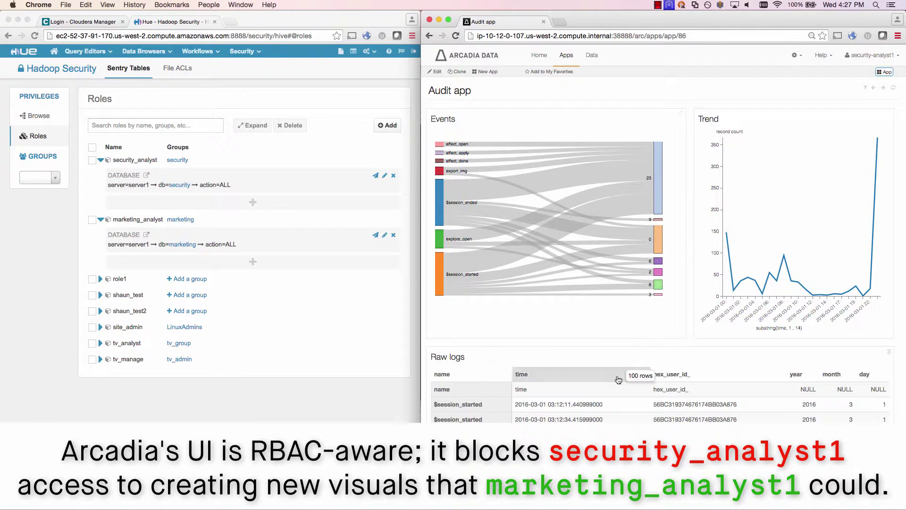
click(593, 55)
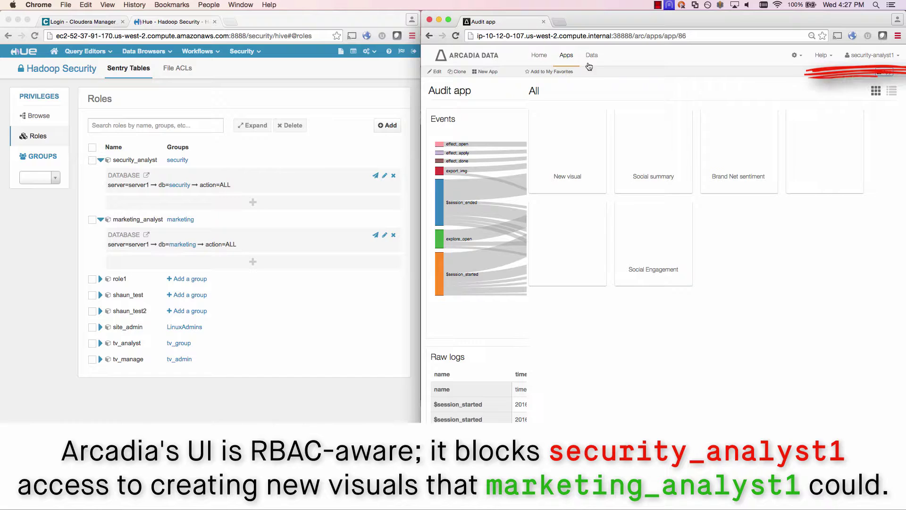